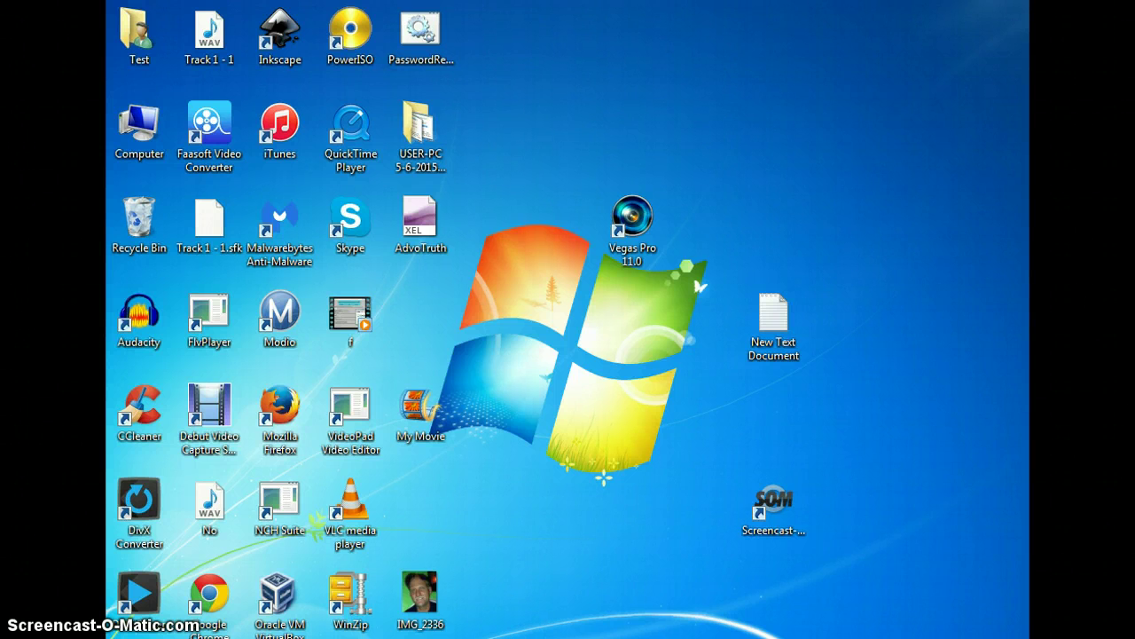
Launch Mozilla Firefox from its desktop shortcut
{"action": "double_click", "coordinate": [283, 401]}
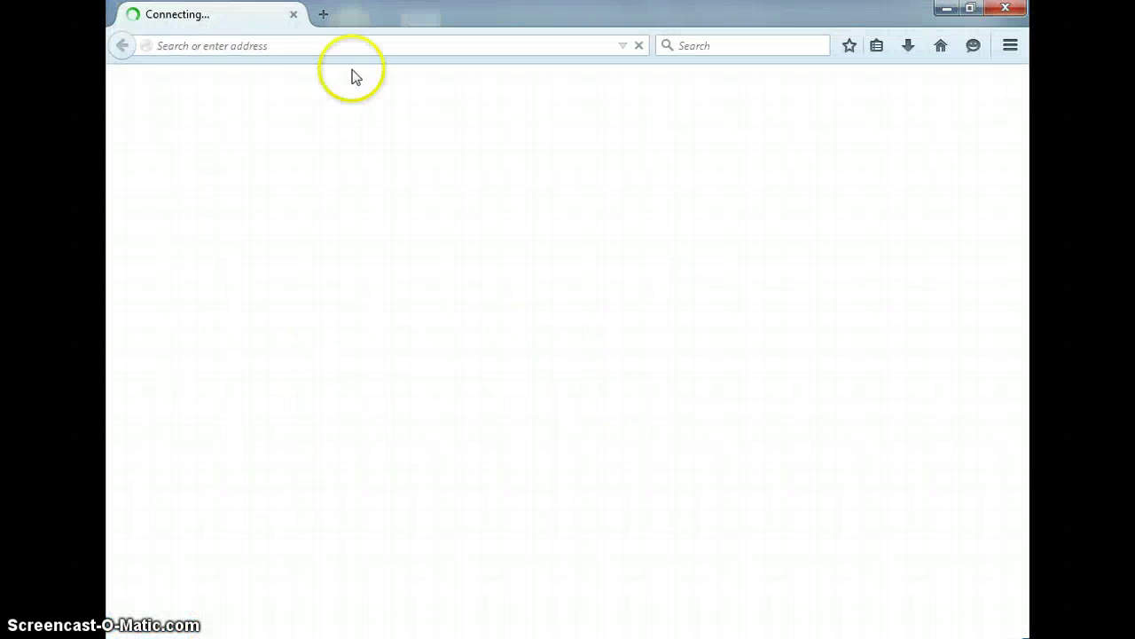
Select the full web address in Firefox's address bar and copy it
{"action": "left_click", "coordinate": [301, 45]}
{"action": "left_click", "coordinate": [302, 45]}
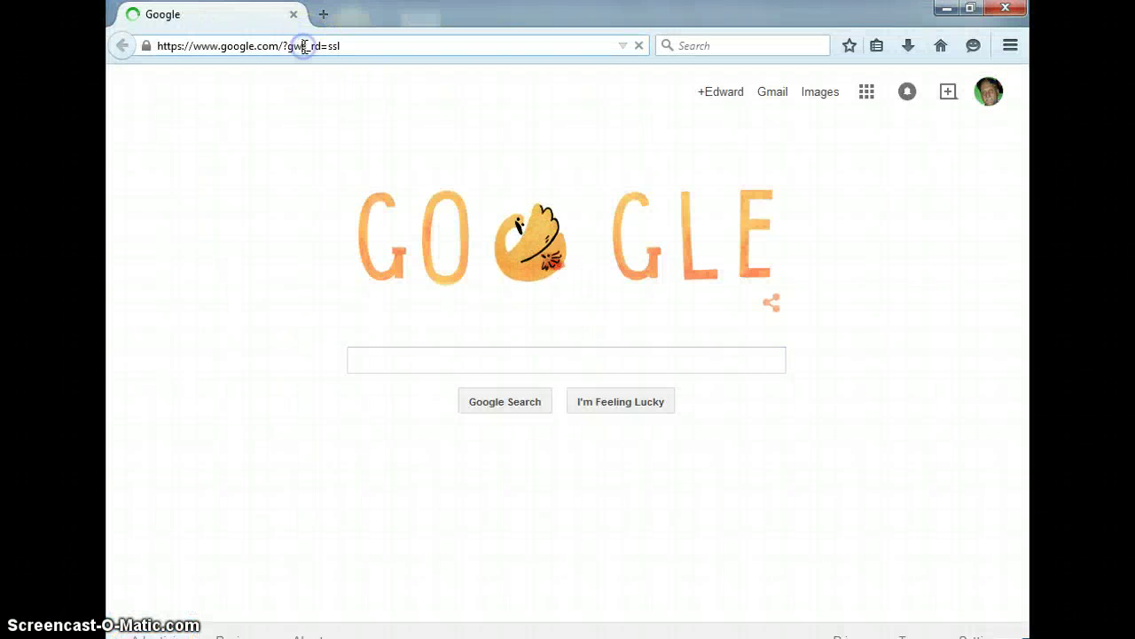
{"action": "double_click", "coordinate": [298, 45]}
{"action": "triple_click", "coordinate": [301, 45]}
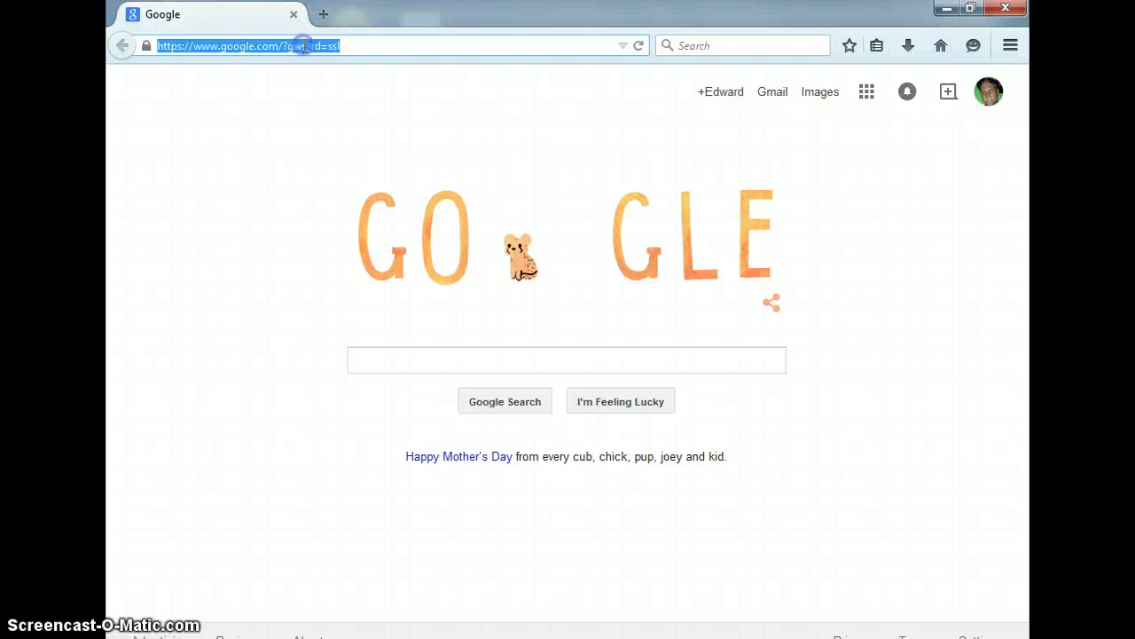
{"action": "right_click", "coordinate": [302, 45]}
{"action": "left_click", "coordinate": [342, 105]}
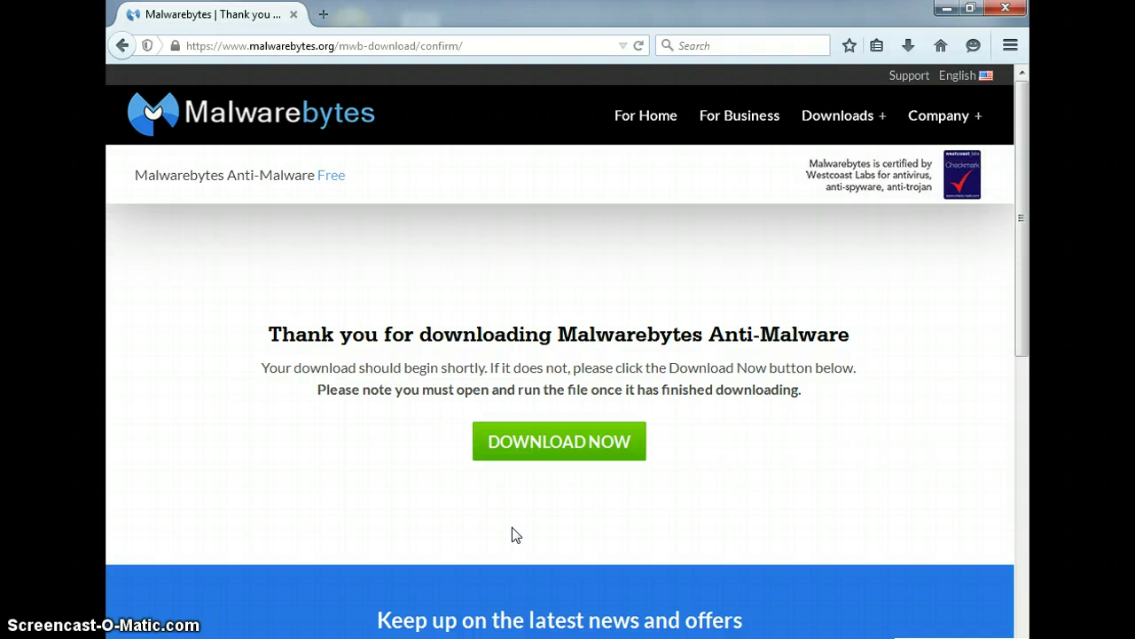
Download mbam-setup-2.1.6.1022.exe from the Malwarebytes page and save it to disk
{"action": "left_click", "coordinate": [572, 447]}
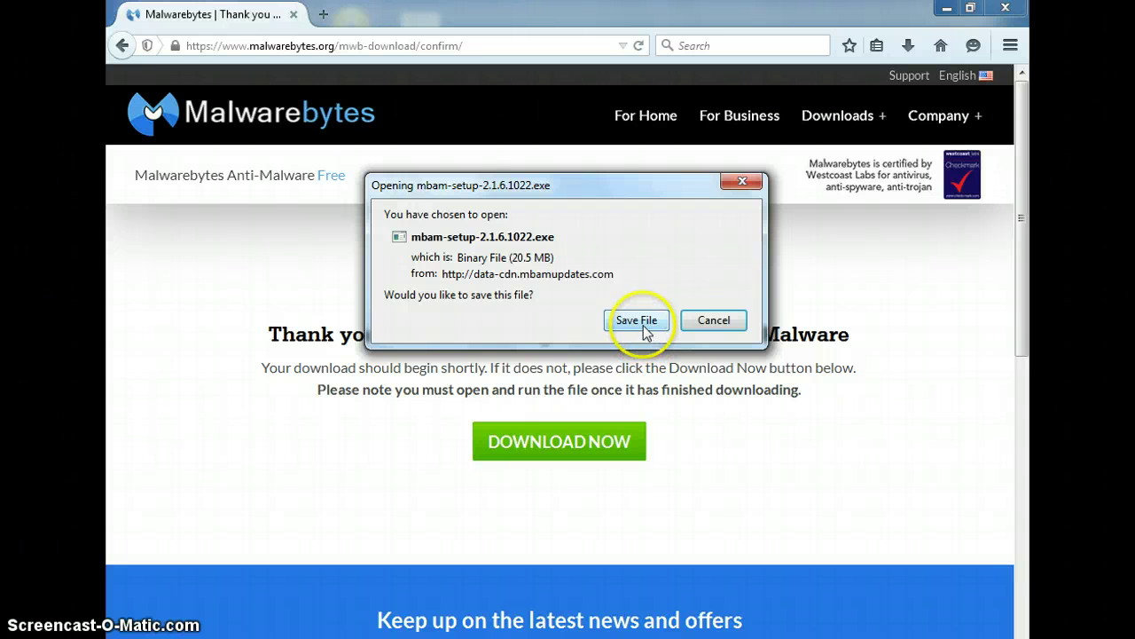
{"action": "left_click", "coordinate": [637, 322]}
{"action": "left_click", "coordinate": [634, 330]}
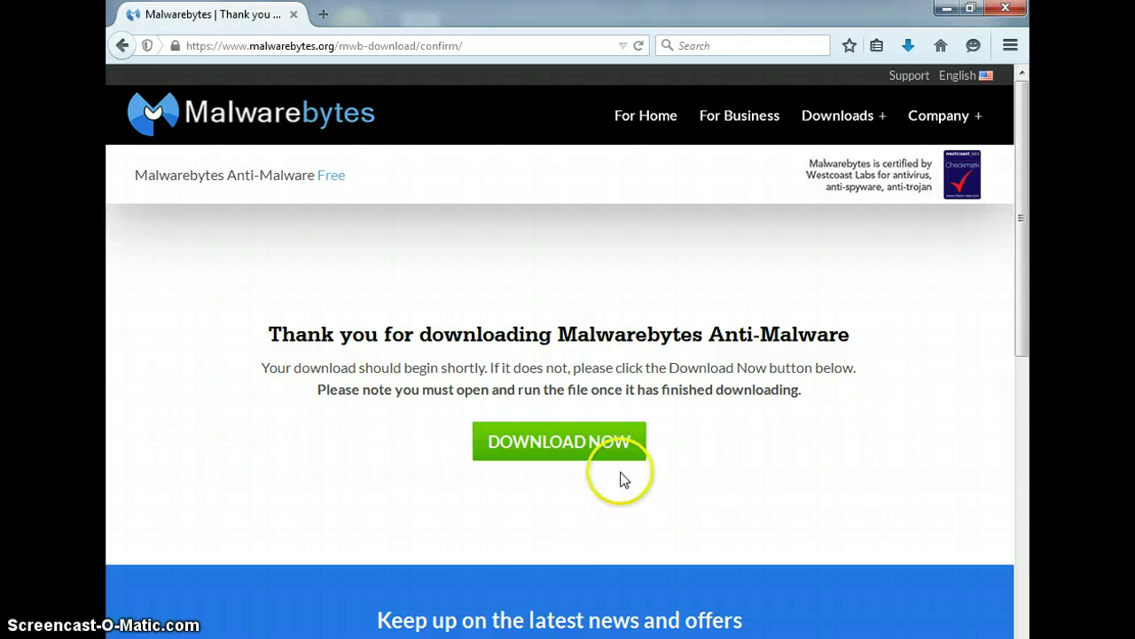
Run the mbam-setup installer from Firefox's downloads list and minimise the browser
{"action": "left_click", "coordinate": [907, 47]}
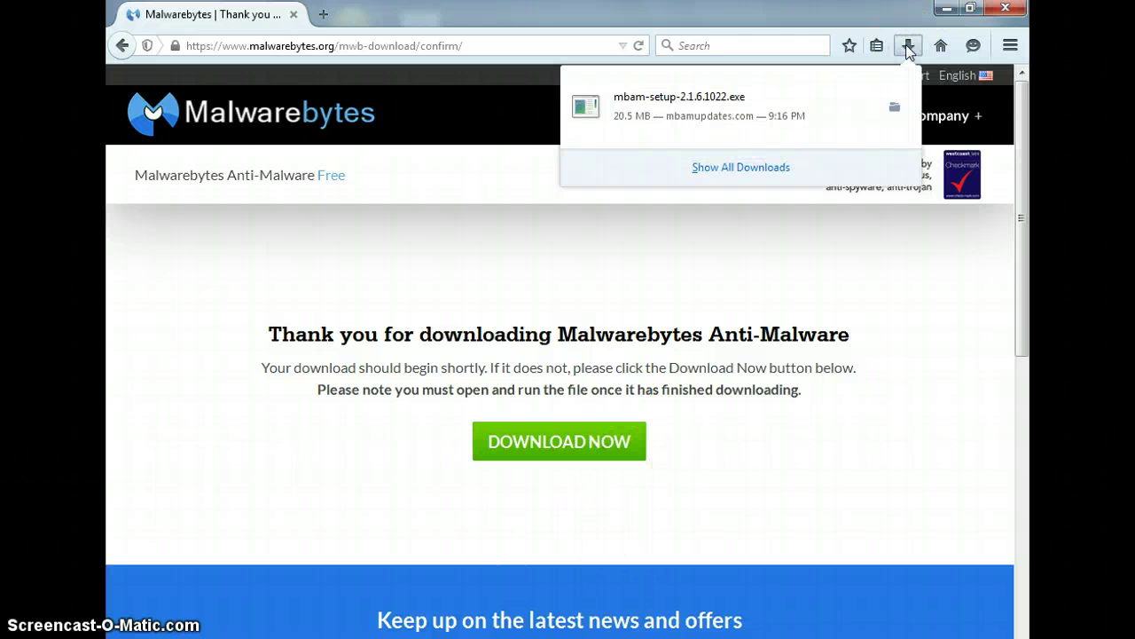
{"action": "left_click", "coordinate": [735, 105]}
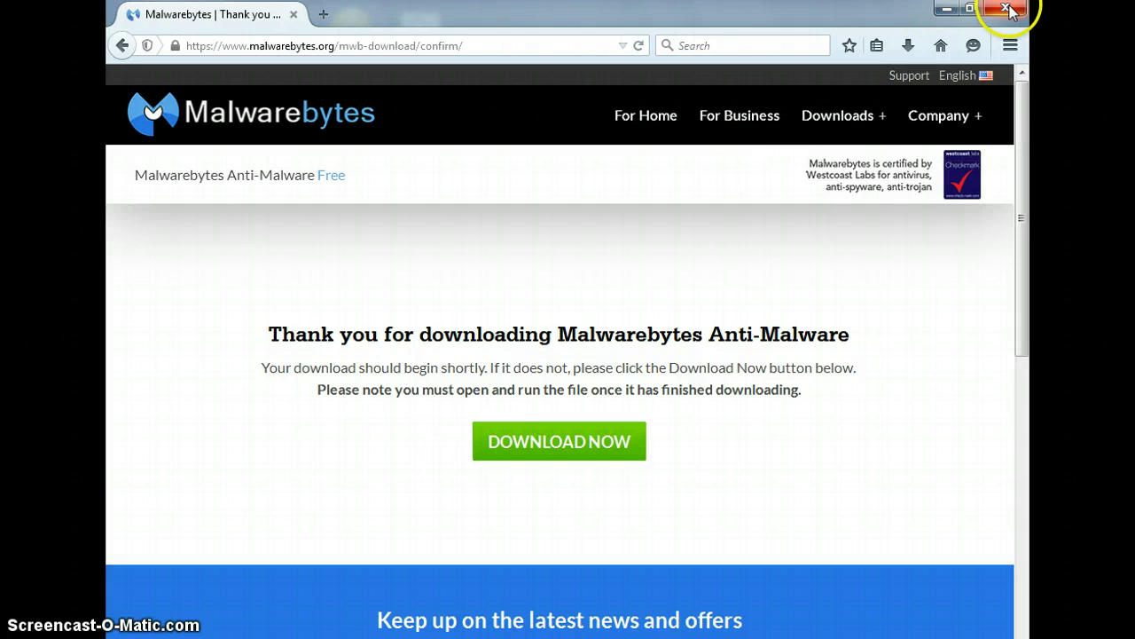
{"action": "left_click", "coordinate": [949, 11]}
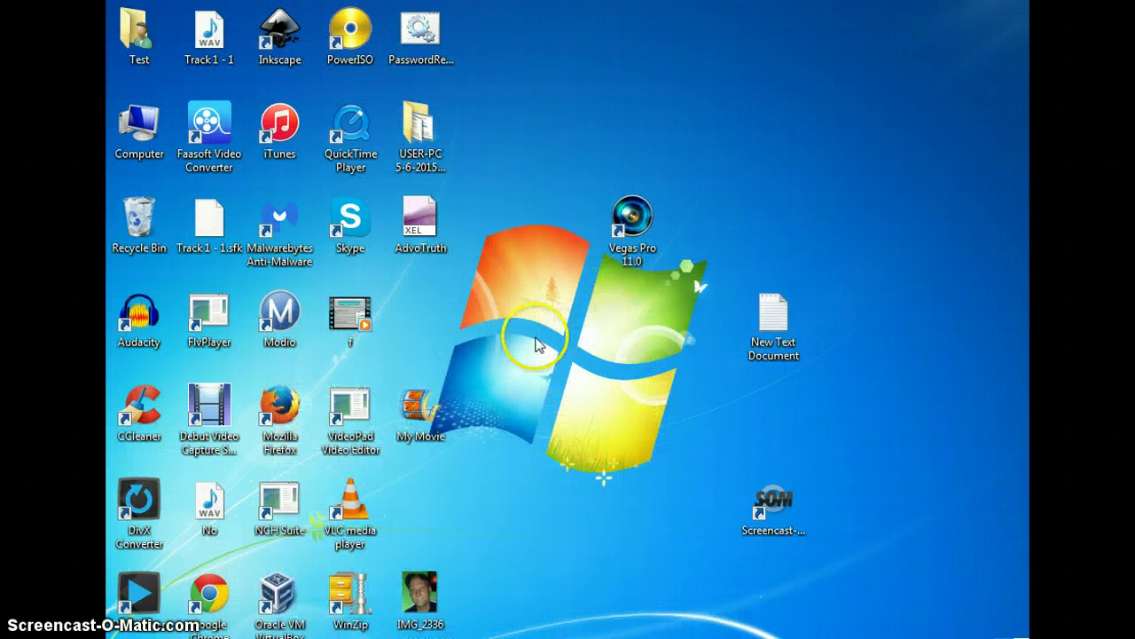
Allow the mbam-setup installer to run and keep English as the setup language
{"action": "left_click", "coordinate": [612, 353]}
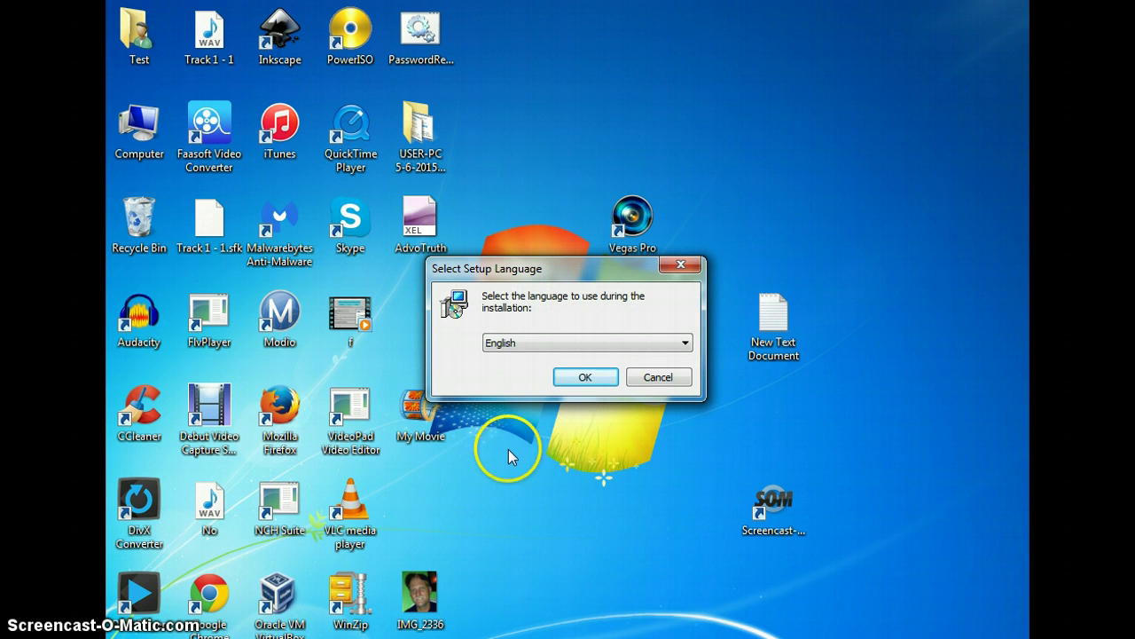
{"action": "left_click", "coordinate": [584, 378]}
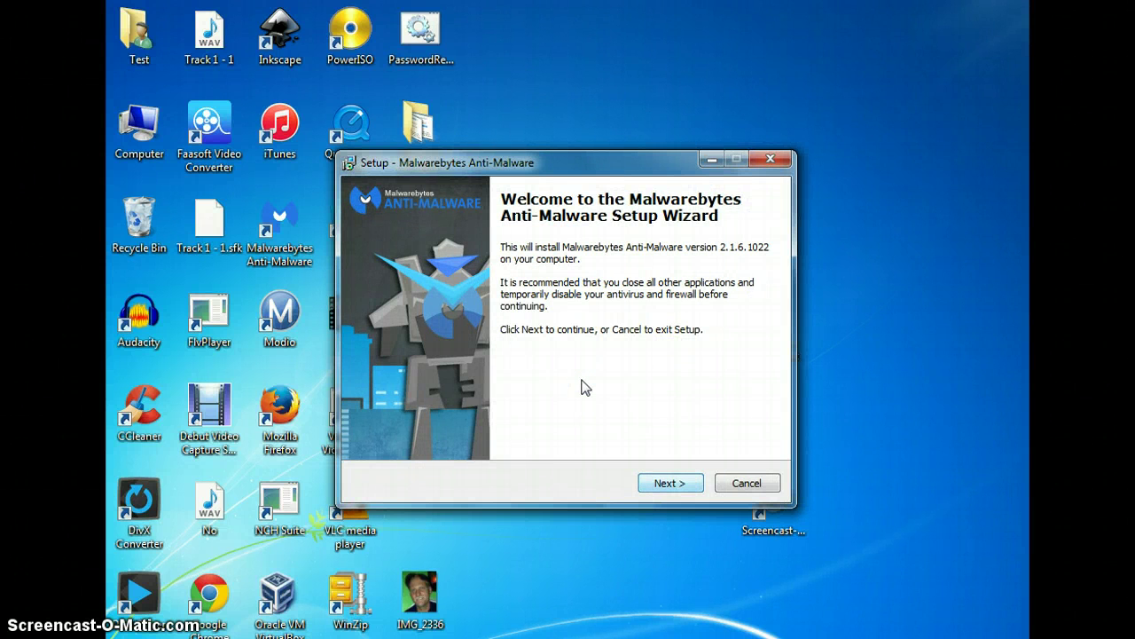
Accept the licence and keep the default install location, Start Menu folder and desktop icon
{"action": "key", "text": "Return"}
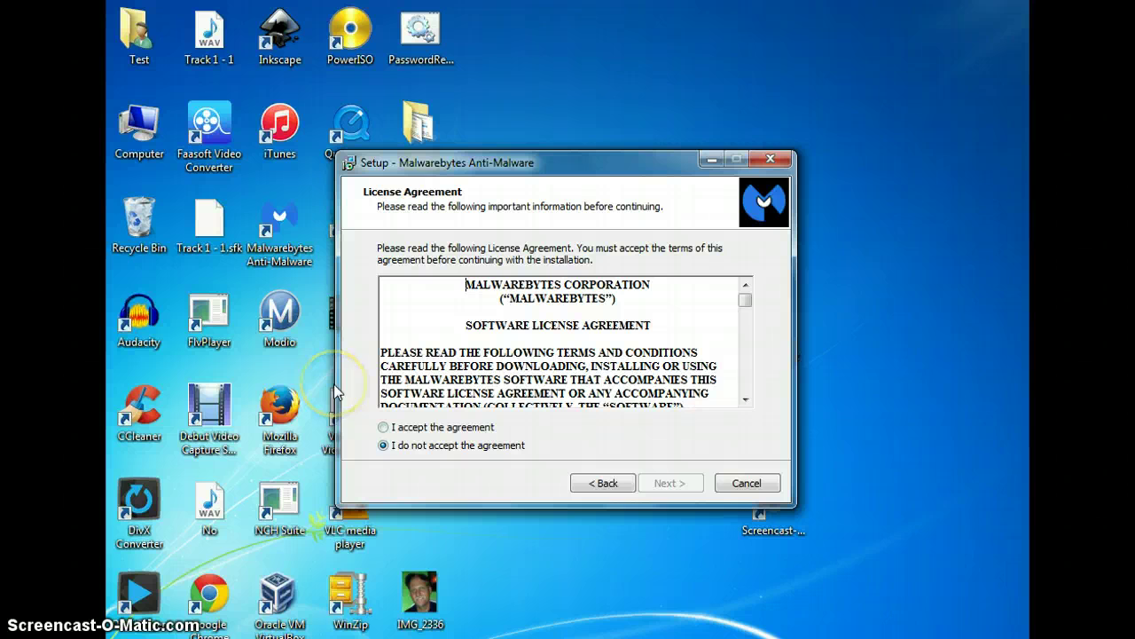
{"action": "key", "text": "alt+a"}
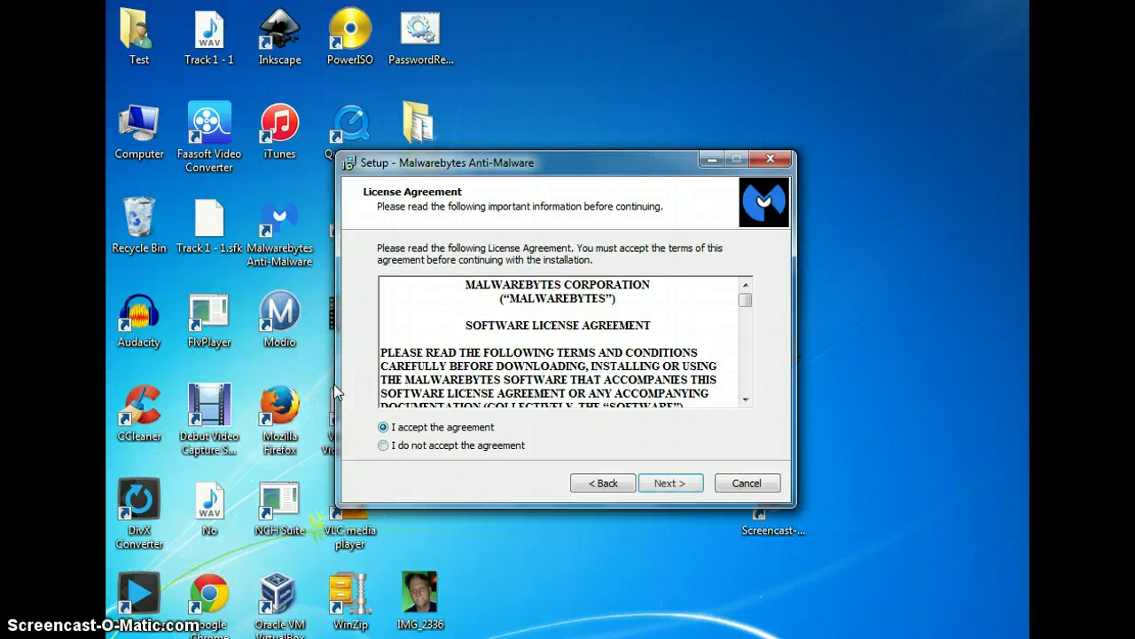
{"action": "key", "text": "Return"}
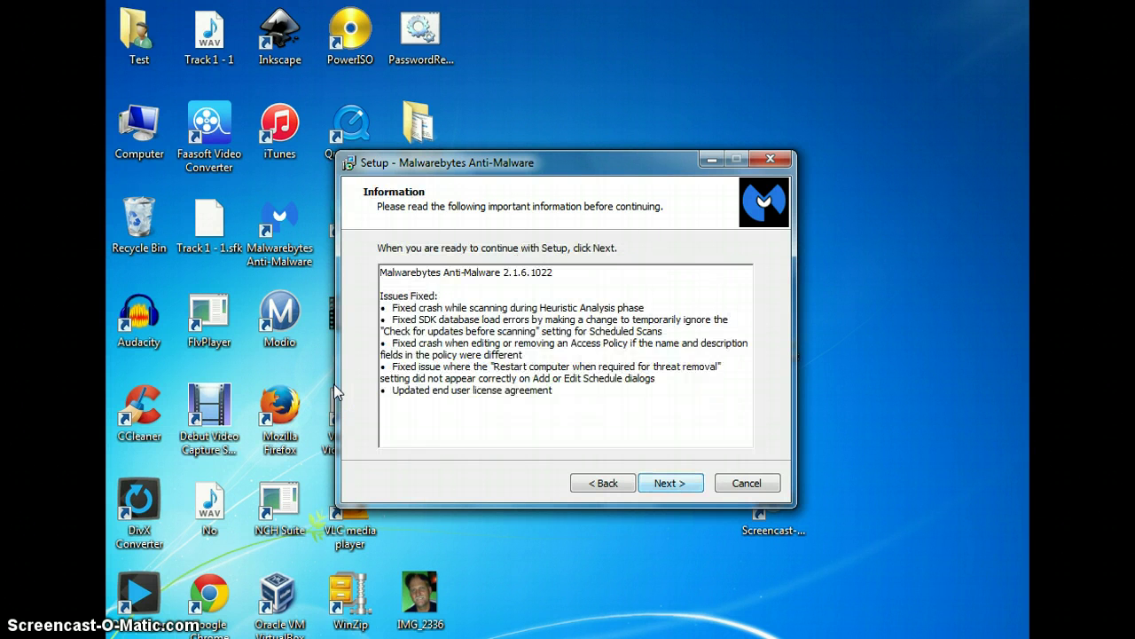
{"action": "key", "text": "Return"}
{"action": "left_click", "coordinate": [670, 484]}
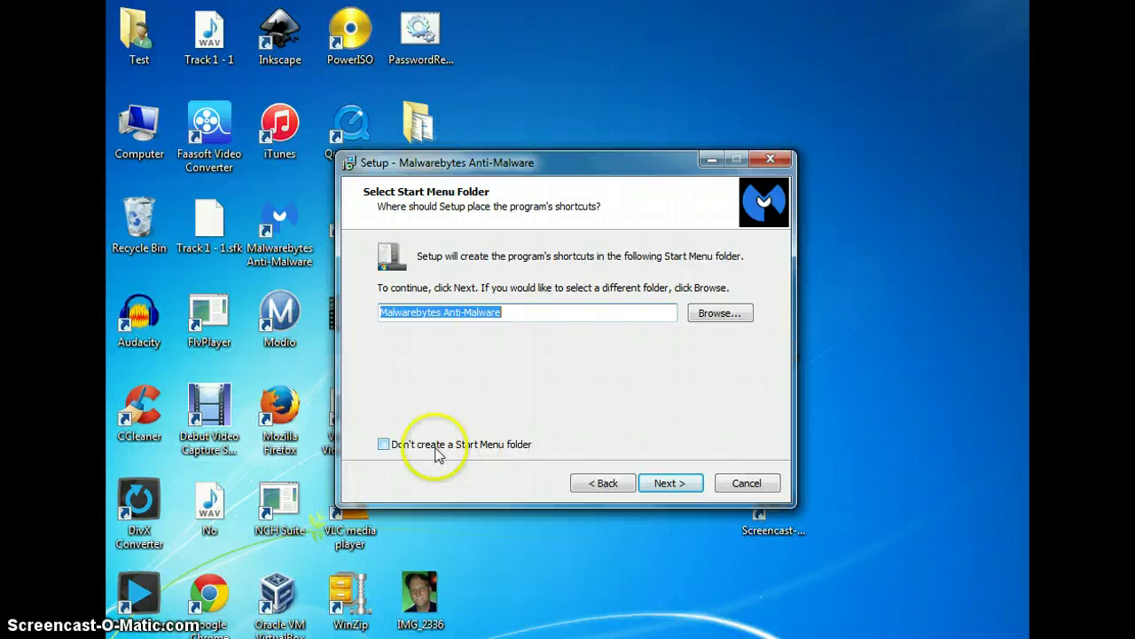
{"action": "left_click", "coordinate": [672, 493]}
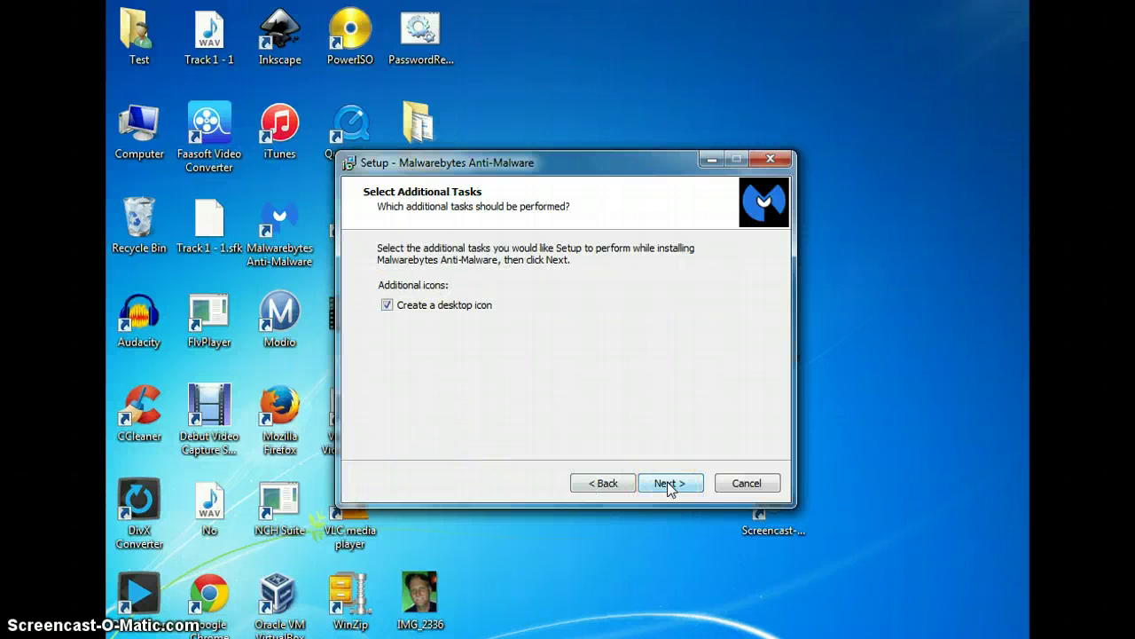
{"action": "left_click", "coordinate": [670, 487]}
Install Malwarebytes Anti-Malware and finish the wizard with Launch Malwarebytes Anti-Malware checked
{"action": "left_click", "coordinate": [670, 486]}
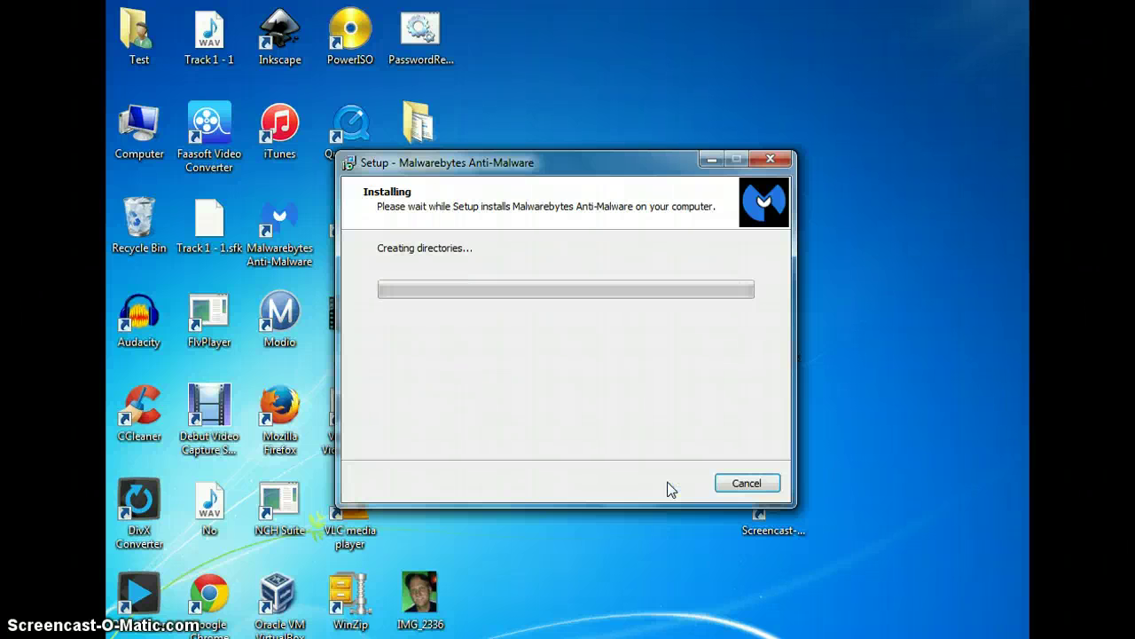
{"action": "left_click", "coordinate": [493, 494]}
{"action": "mouse_move", "coordinate": [408, 637]}
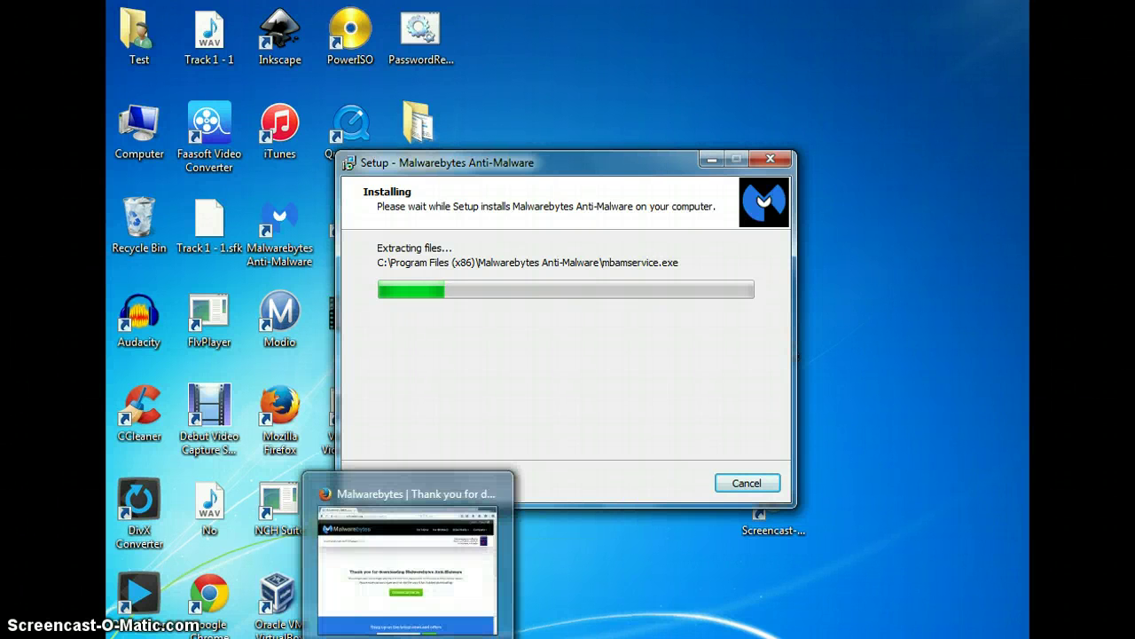
{"action": "mouse_move", "coordinate": [518, 632]}
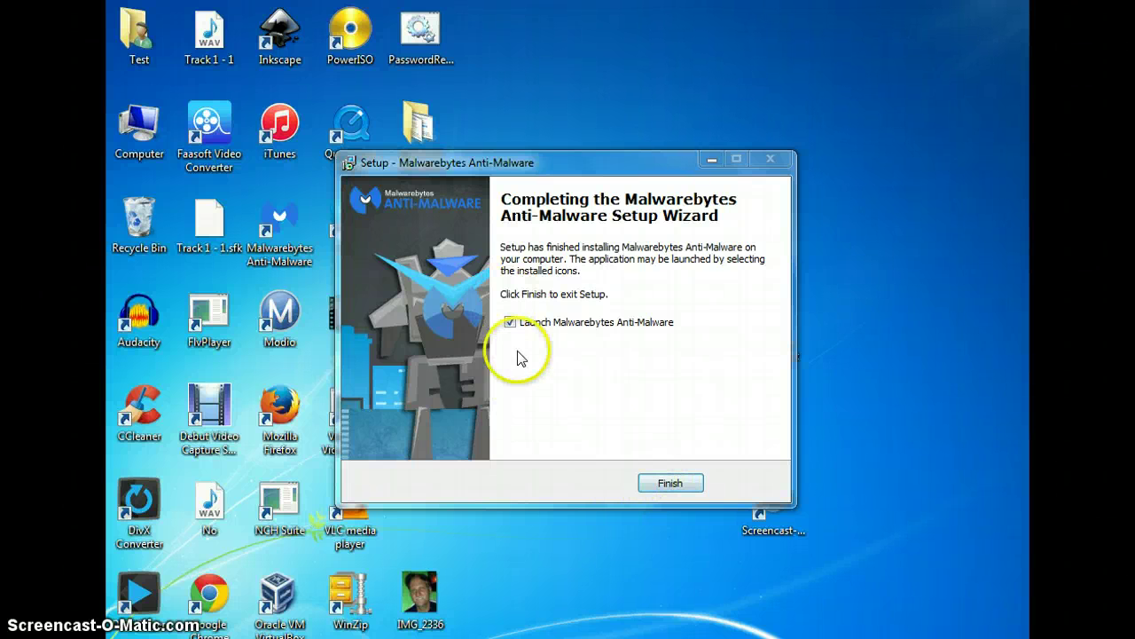
{"action": "left_click", "coordinate": [671, 484]}
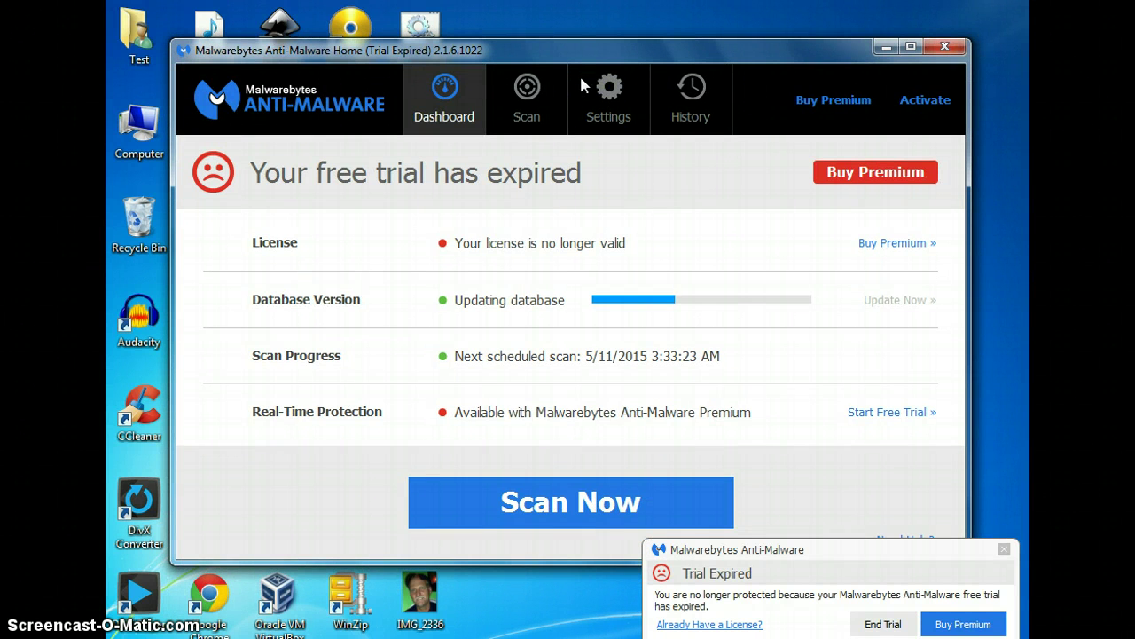
Let the database update to v2015.05.10.06, then move the Malwarebytes window up and left
{"action": "left_click", "coordinate": [517, 27]}
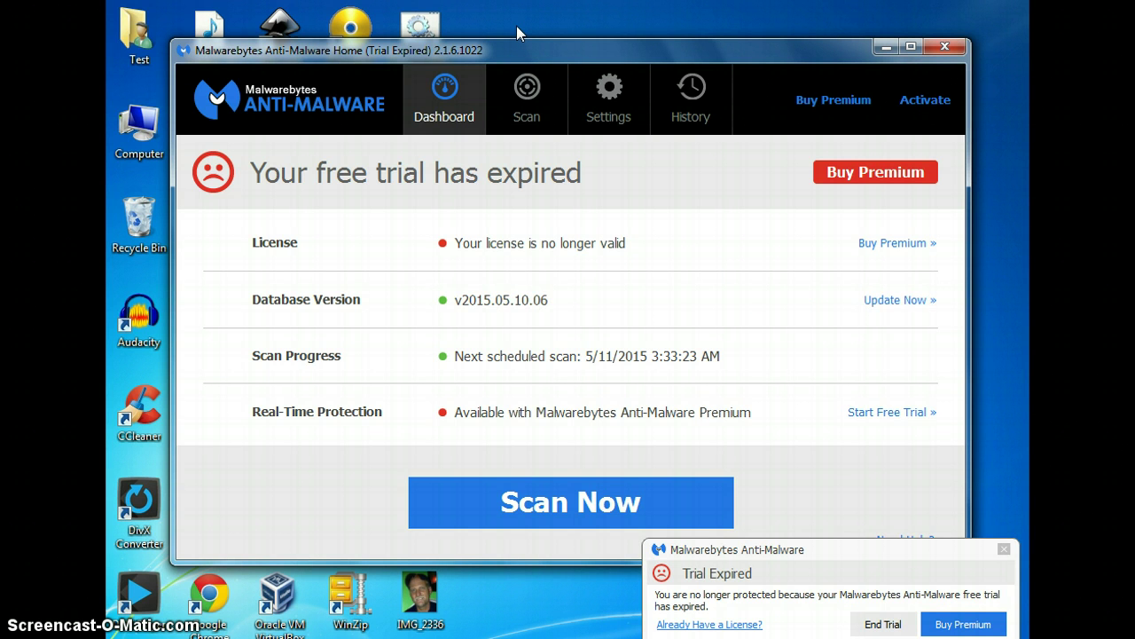
{"action": "left_click", "coordinate": [596, 348]}
{"action": "left_click_drag", "start_coordinate": [534, 52], "coordinate": [504, 15]}
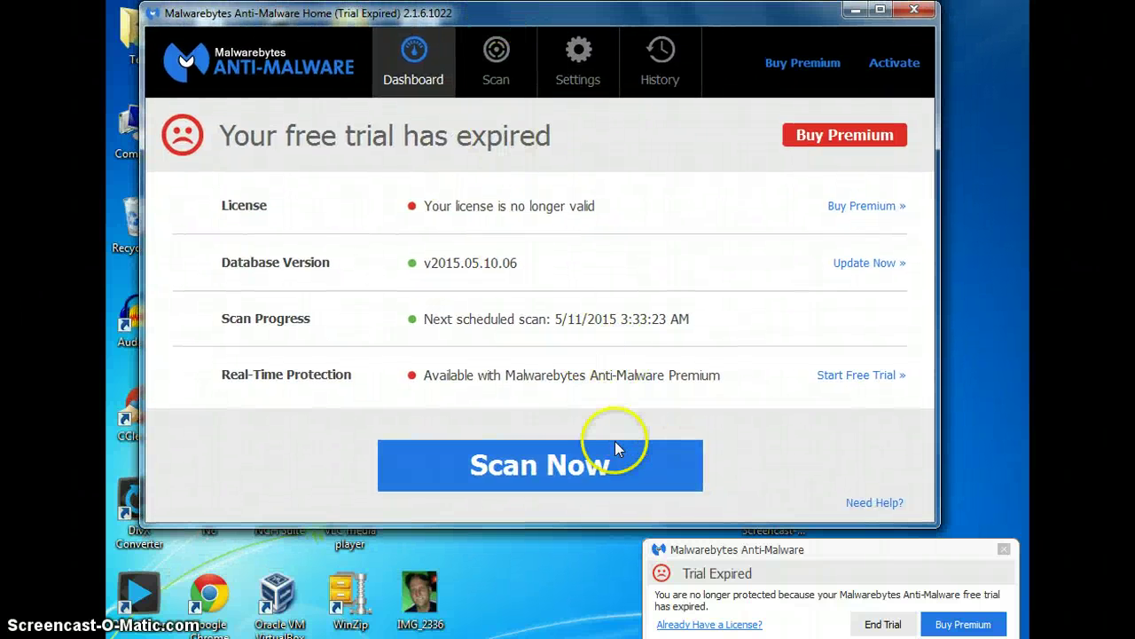
Start a threat scan, cancel it, close Malwarebytes, and move the CCleaner desktop shortcut
{"action": "left_click", "coordinate": [549, 467]}
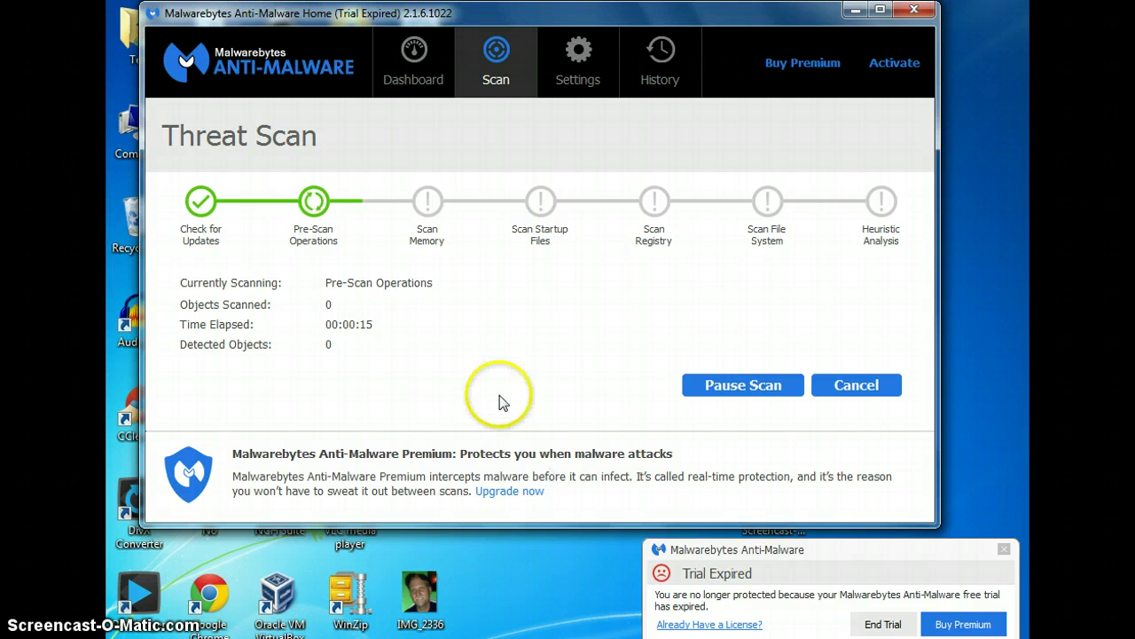
{"action": "left_click", "coordinate": [834, 394]}
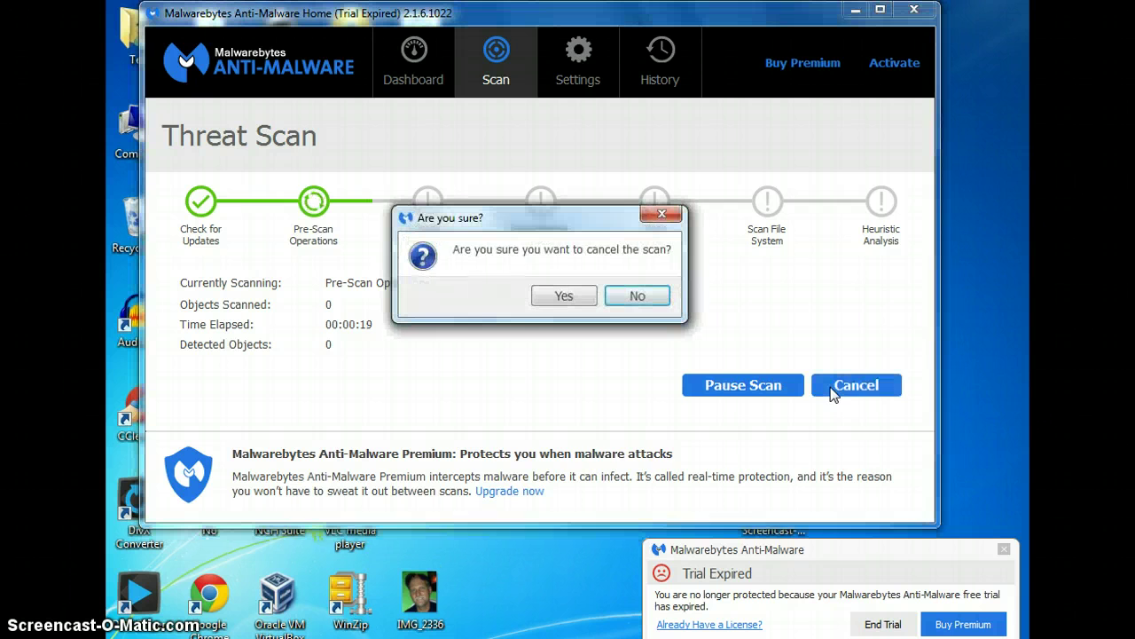
{"action": "left_click", "coordinate": [535, 303]}
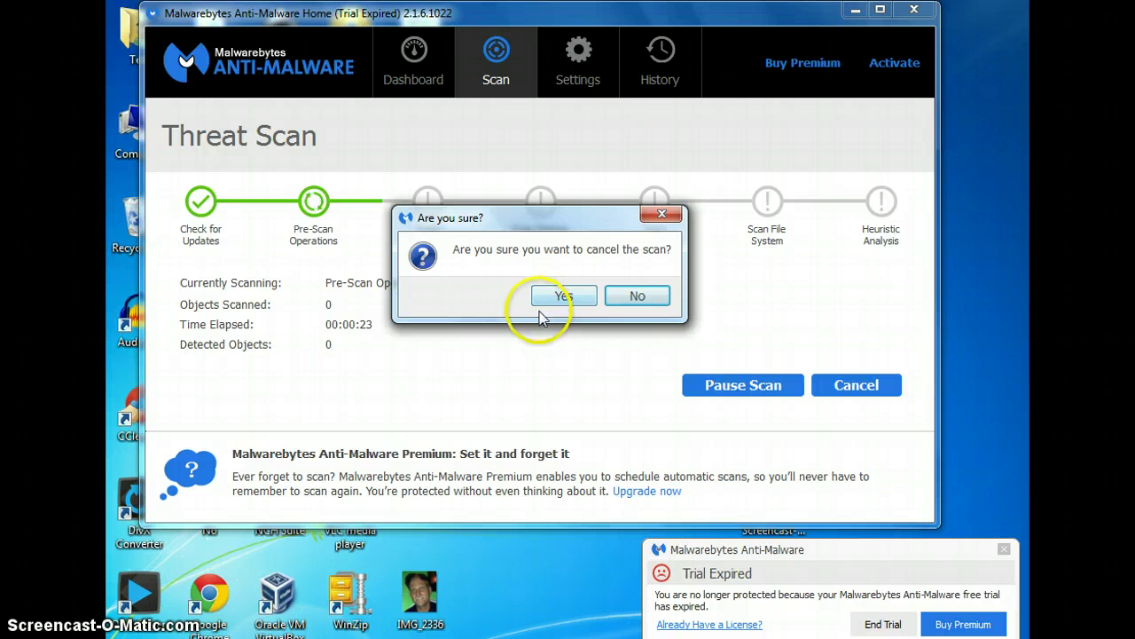
{"action": "left_click_drag", "start_coordinate": [541, 325], "coordinate": [557, 301]}
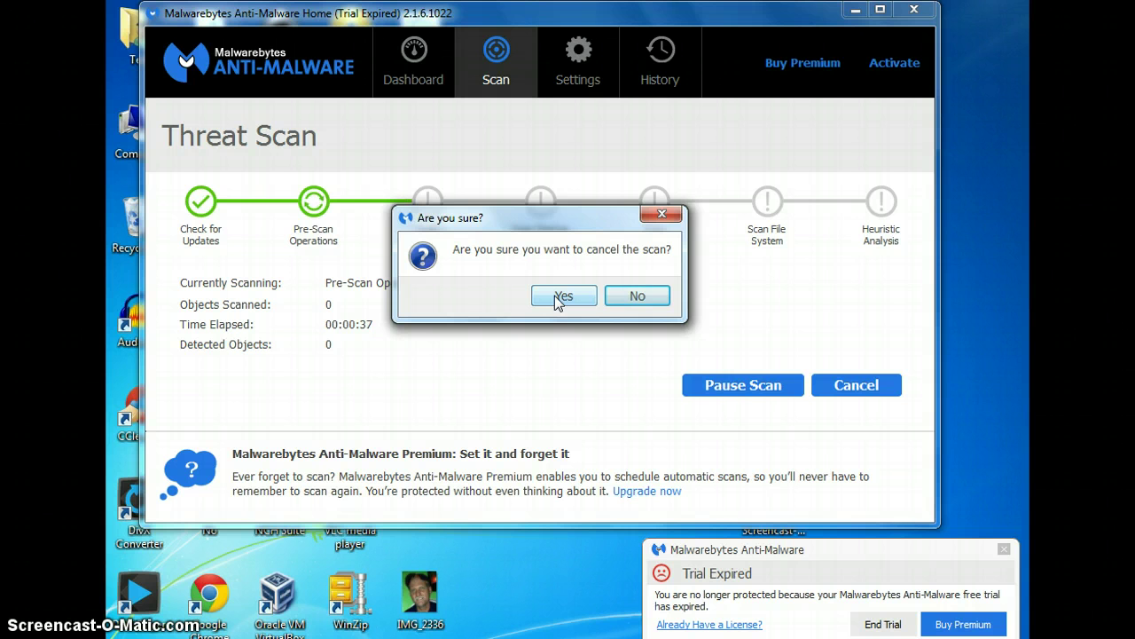
{"action": "left_click", "coordinate": [558, 298]}
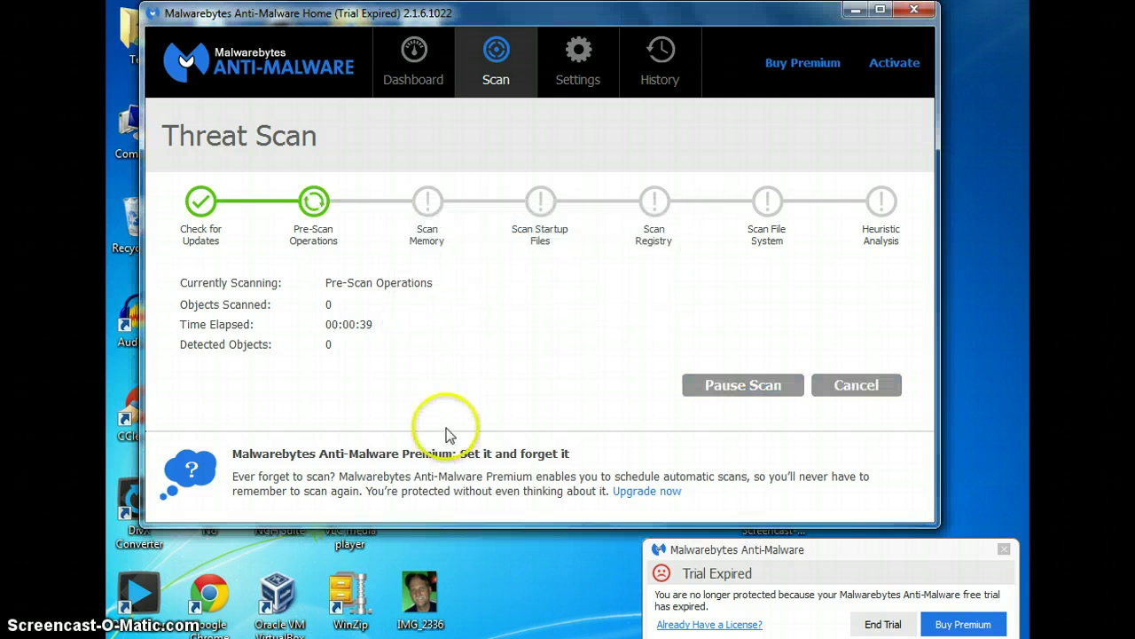
{"action": "left_click", "coordinate": [913, 10]}
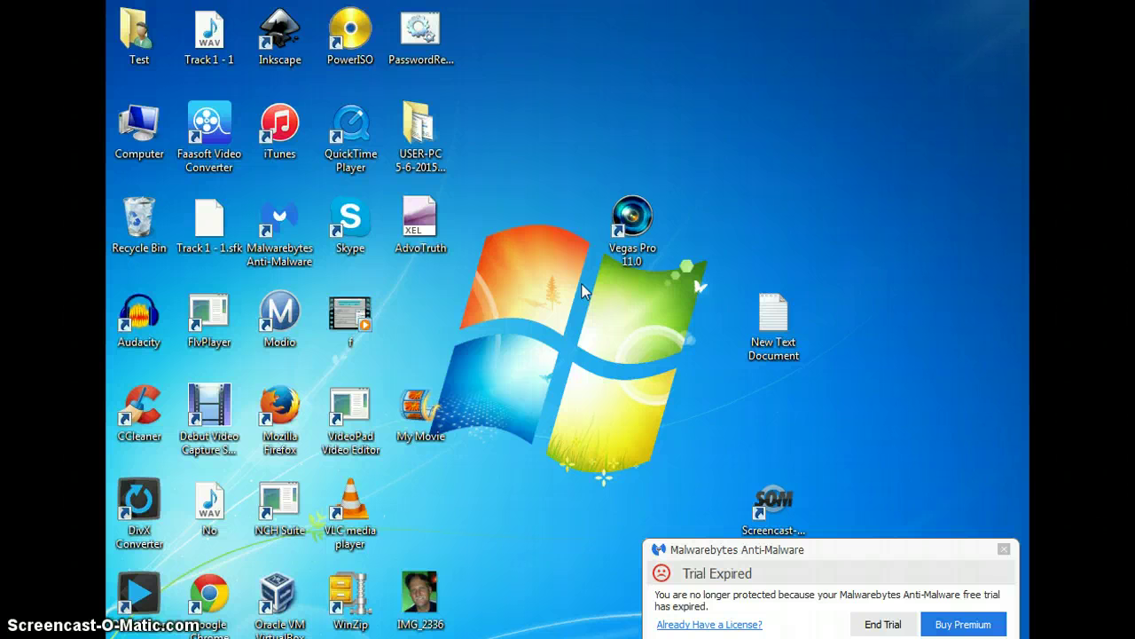
{"action": "left_click_drag", "start_coordinate": [126, 414], "coordinate": [557, 321]}
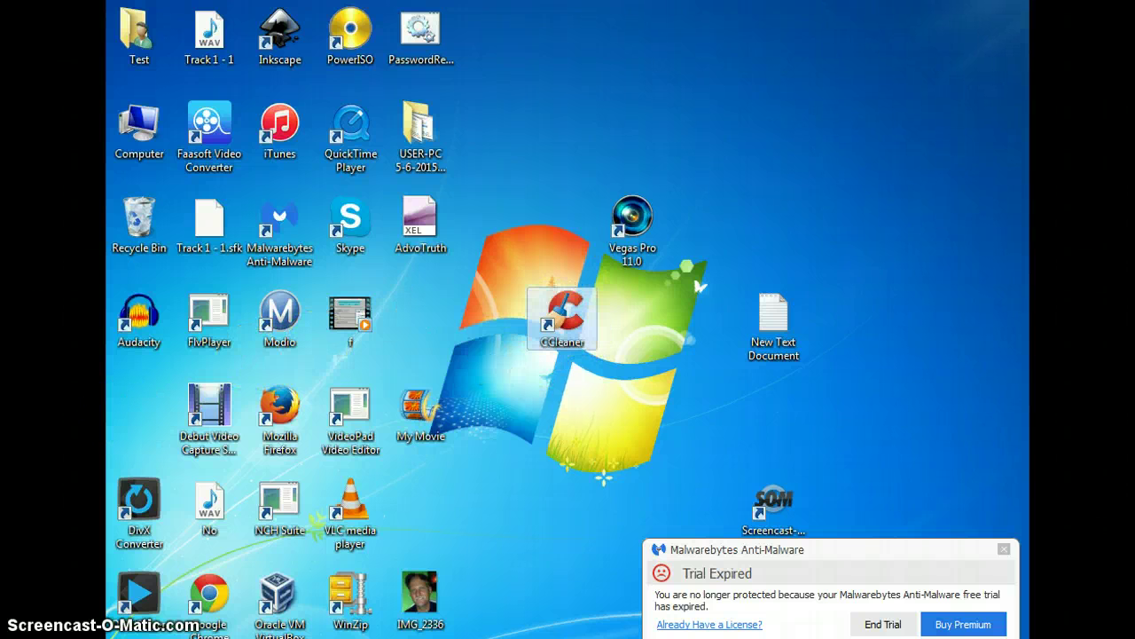